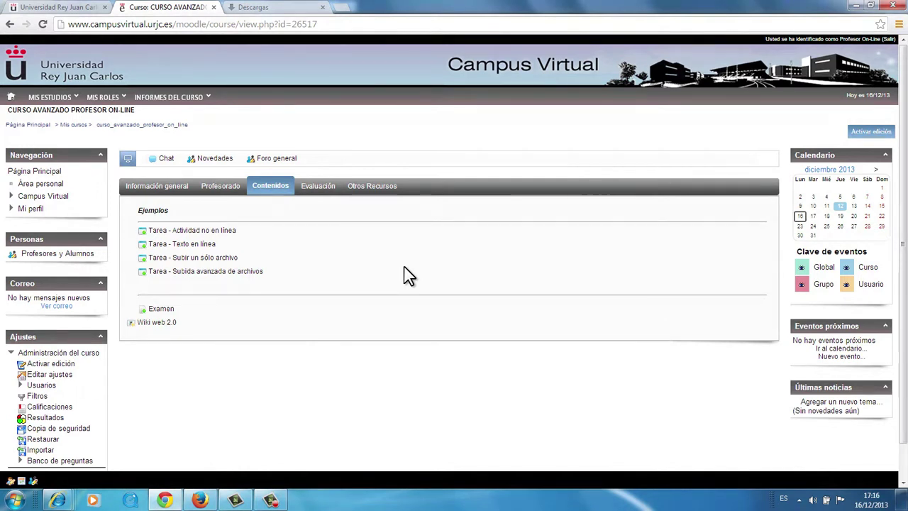
Turn on course editing and add a Glosario activity to the Contenidos section
{"action": "left_click", "coordinate": [874, 134]}
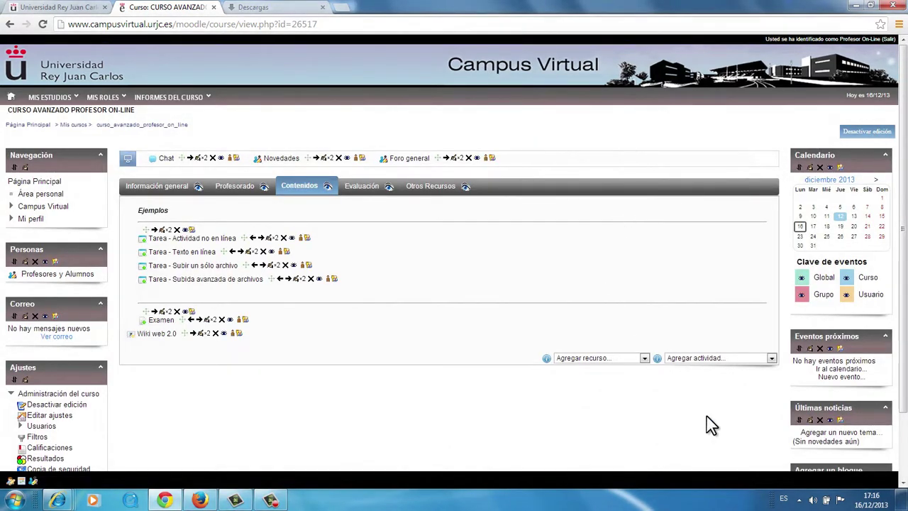
{"action": "left_click", "coordinate": [772, 358]}
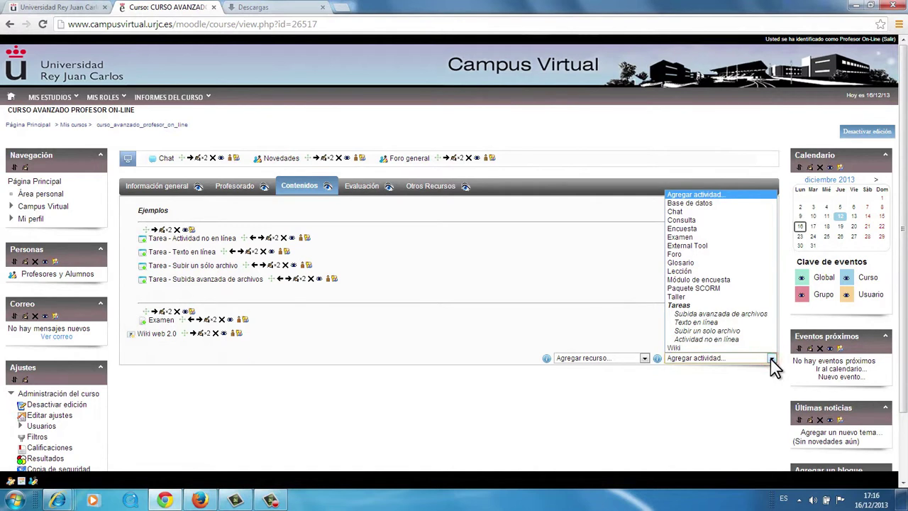
{"action": "left_click", "coordinate": [686, 264]}
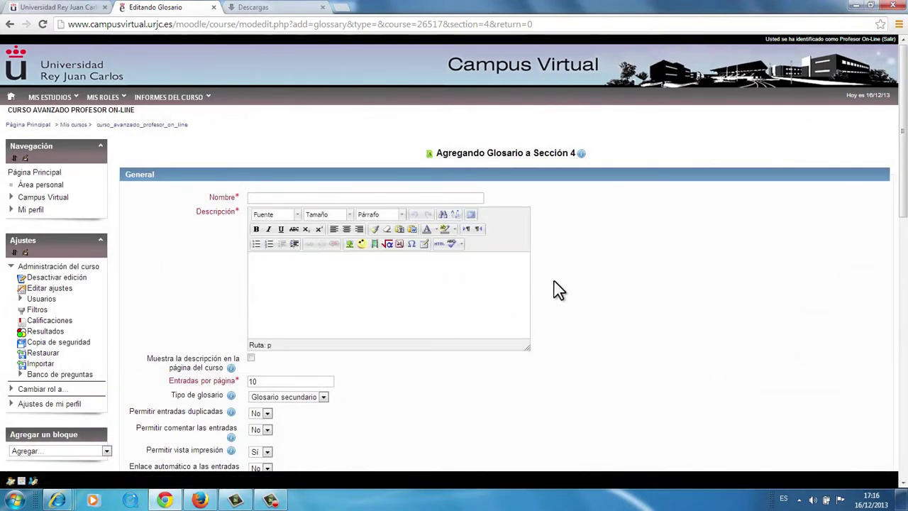
Name the glossary "Glosario conceptos Moodle" and enter the description "En este glosario encontrarás todos los términos relacionados con Moodle."
{"action": "left_click", "coordinate": [317, 198]}
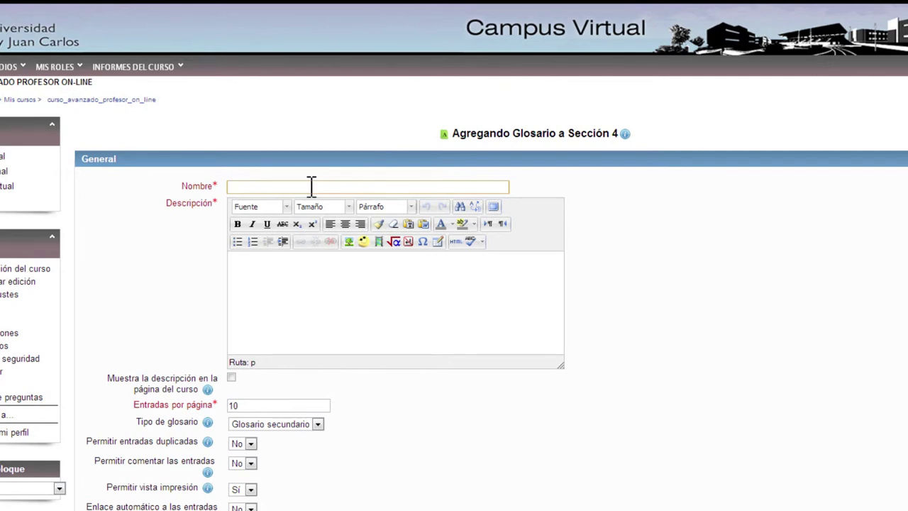
{"action": "type", "text": "Glosario conceptos Moodle"}
{"action": "left_click", "coordinate": [315, 280]}
{"action": "left_click", "coordinate": [318, 280]}
{"action": "type", "text": "En este glosari"}
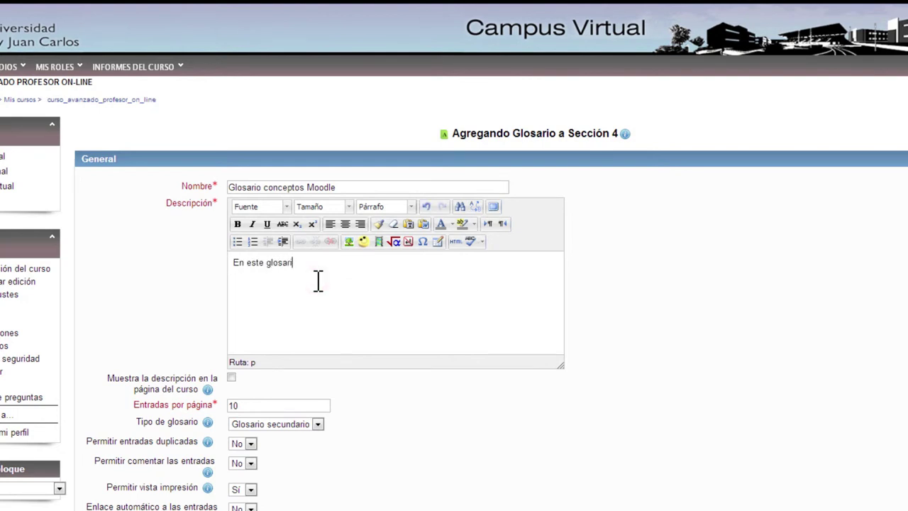
{"action": "type", "text": "o encontrarás todos los términos relacion"}
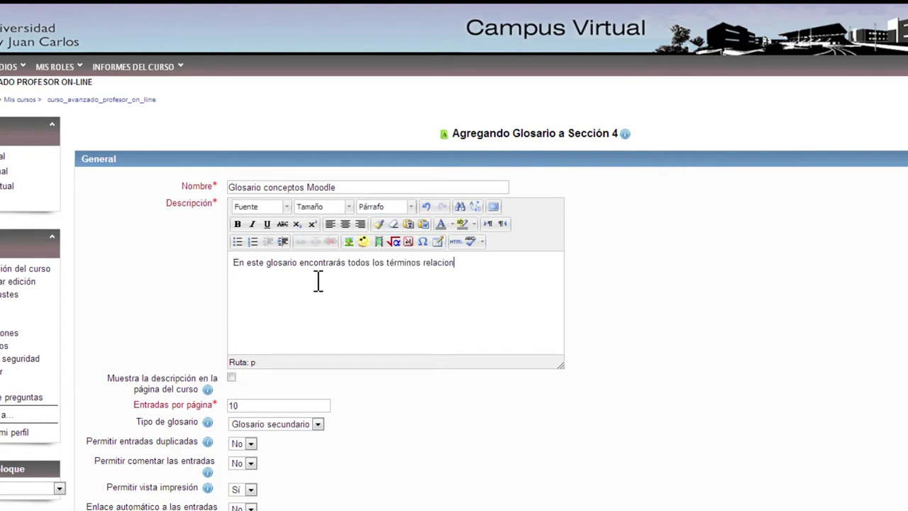
{"action": "type", "text": "ados con Moodle."}
Check the number of entries per page and choose Glosario secundario as the glossary type
{"action": "scroll", "coordinate": [319, 283], "scroll_direction": "down", "scroll_amount": 2}
{"action": "left_click", "coordinate": [400, 327]}
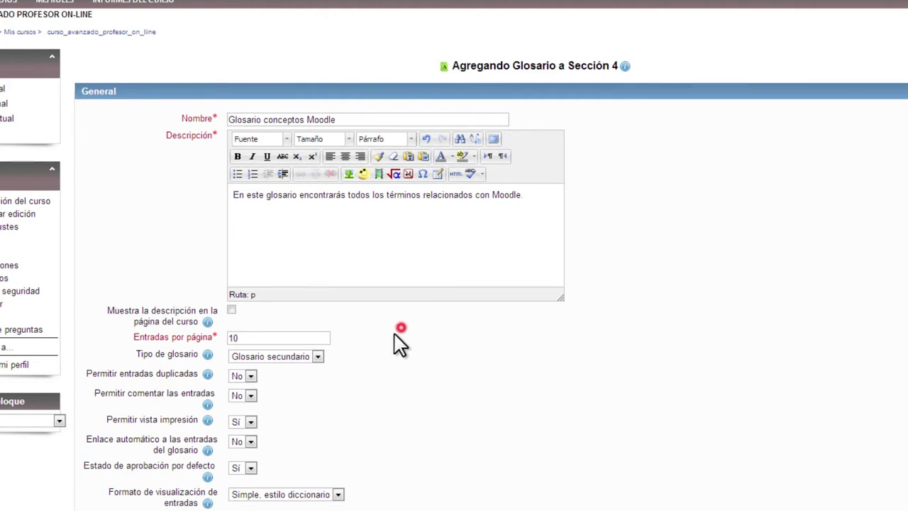
{"action": "left_click", "coordinate": [263, 335]}
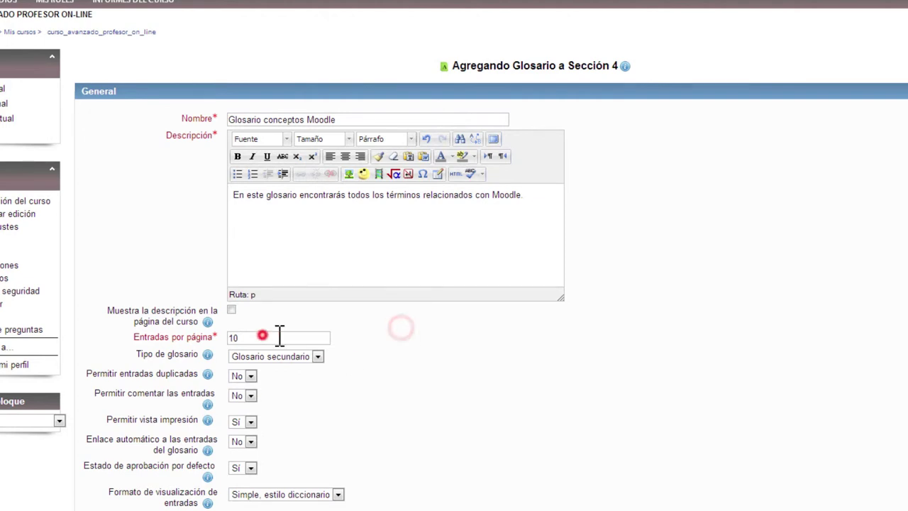
{"action": "left_click", "coordinate": [377, 339]}
{"action": "scroll", "coordinate": [376, 340], "scroll_direction": "down", "scroll_amount": 1}
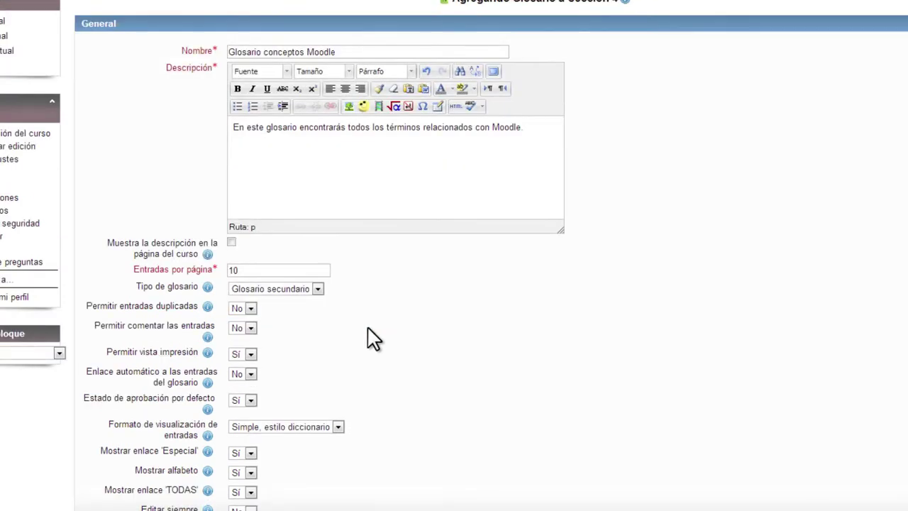
{"action": "left_click", "coordinate": [319, 291]}
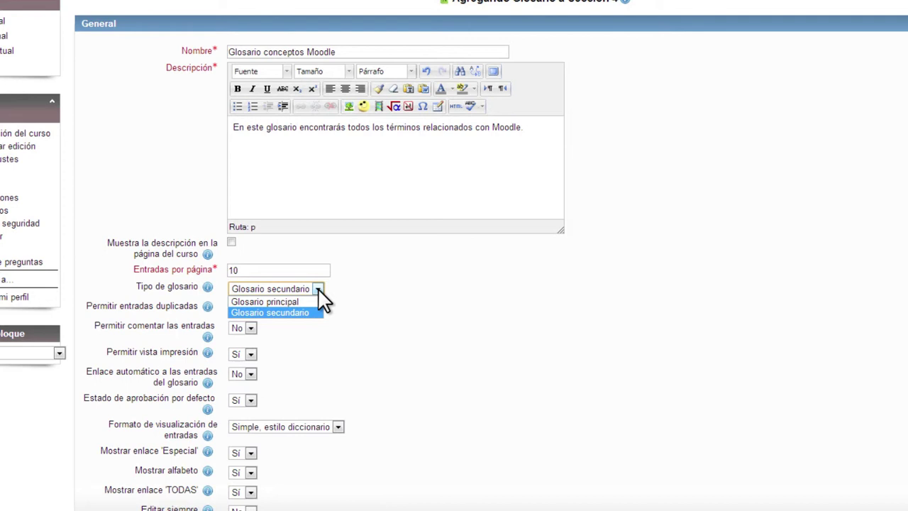
{"action": "left_click", "coordinate": [286, 313]}
{"action": "scroll", "coordinate": [348, 312], "scroll_direction": "down", "scroll_amount": 2}
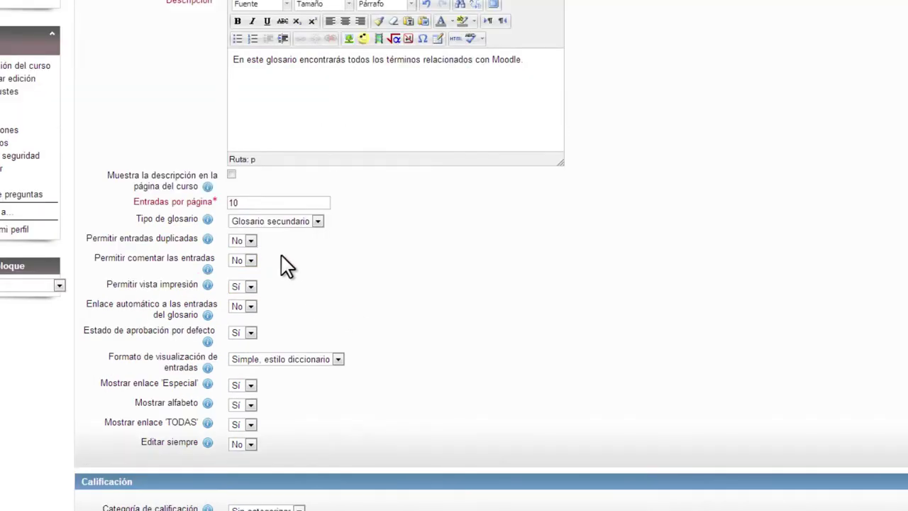
Check the glossary's options for allowing duplicate entries and comments on entries
{"action": "left_click", "coordinate": [253, 241]}
{"action": "left_click", "coordinate": [281, 244]}
{"action": "left_click", "coordinate": [251, 261]}
{"action": "left_click", "coordinate": [282, 260]}
{"action": "left_click", "coordinate": [286, 293]}
{"action": "scroll", "coordinate": [292, 291], "scroll_direction": "down", "scroll_amount": 1}
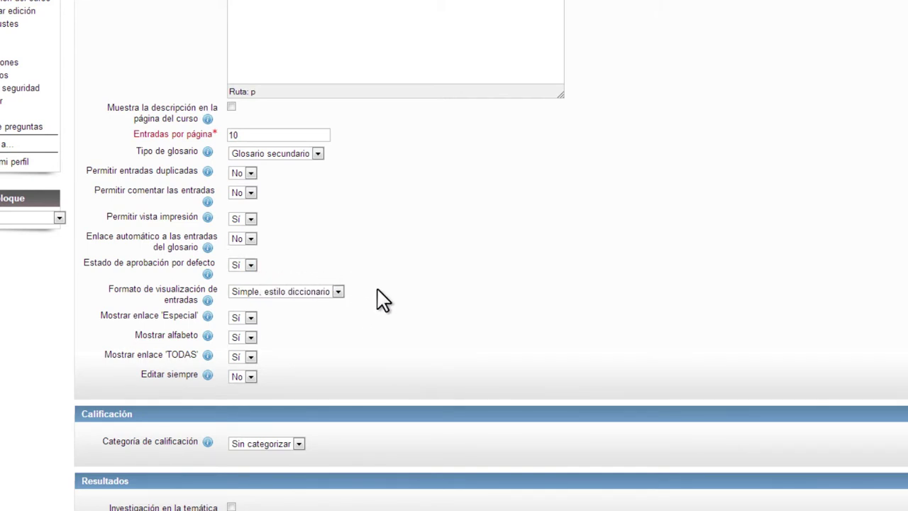
View the display formats available for the glossary entries
{"action": "left_click", "coordinate": [338, 291]}
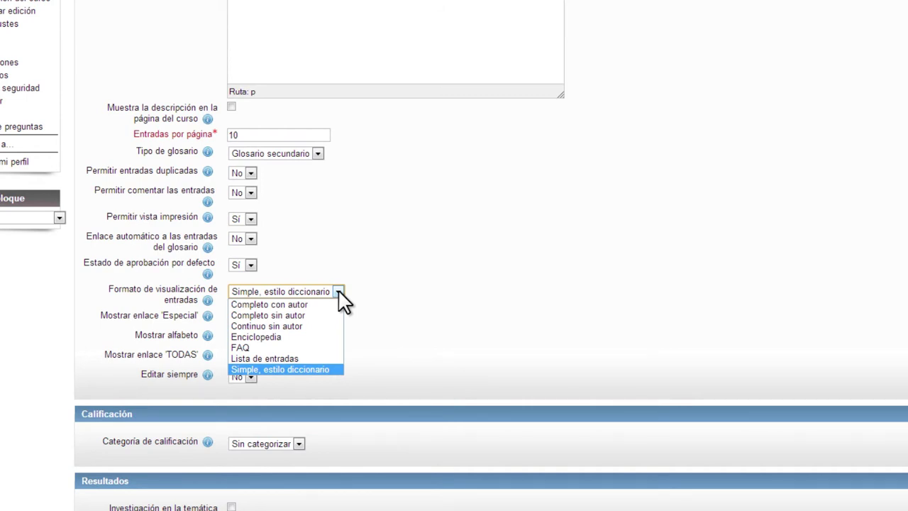
{"action": "left_click", "coordinate": [440, 313]}
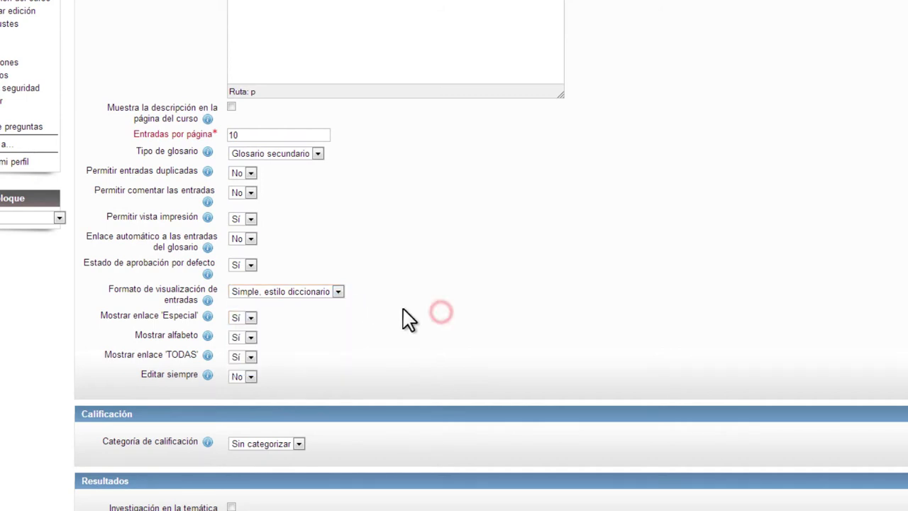
{"action": "left_click", "coordinate": [290, 331]}
Review the grading, common module and visibility settings, and save the glossary, returning to the course
{"action": "scroll", "coordinate": [291, 326], "scroll_direction": "down", "scroll_amount": 1}
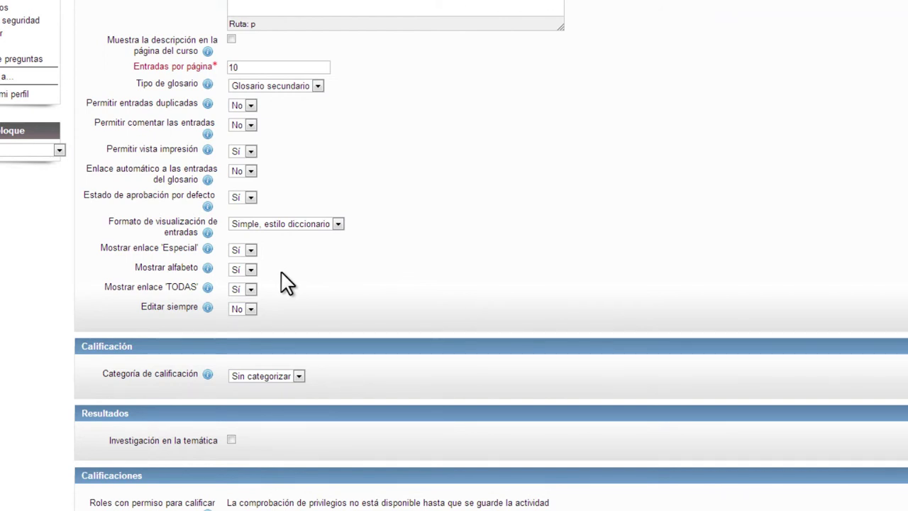
{"action": "scroll", "coordinate": [319, 283], "scroll_direction": "down", "scroll_amount": 2}
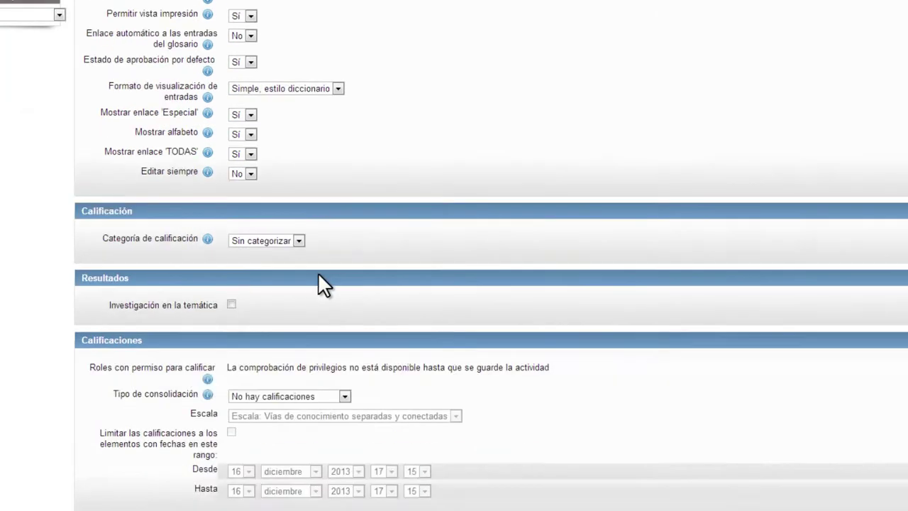
{"action": "scroll", "coordinate": [319, 276], "scroll_direction": "down", "scroll_amount": 1}
{"action": "scroll", "coordinate": [319, 277], "scroll_direction": "down", "scroll_amount": 2}
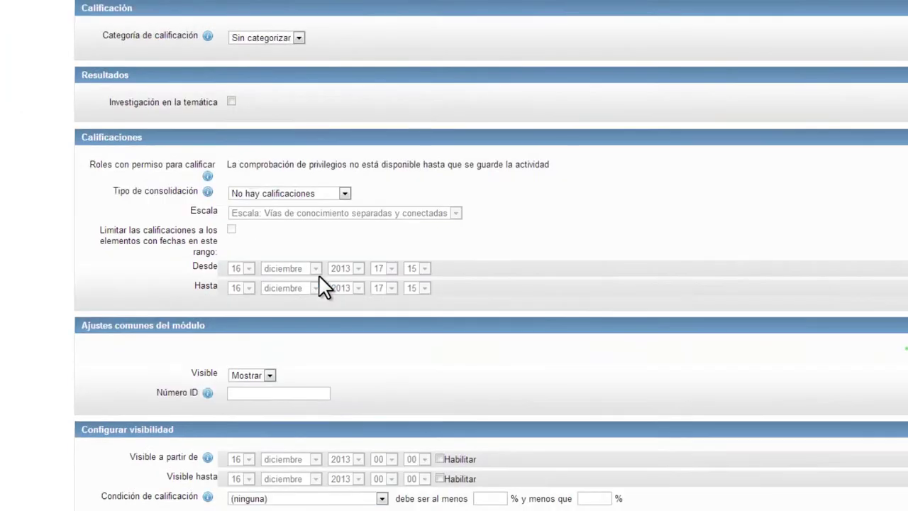
{"action": "scroll", "coordinate": [320, 285], "scroll_direction": "down", "scroll_amount": 1}
{"action": "scroll", "coordinate": [324, 287], "scroll_direction": "up", "scroll_amount": 2}
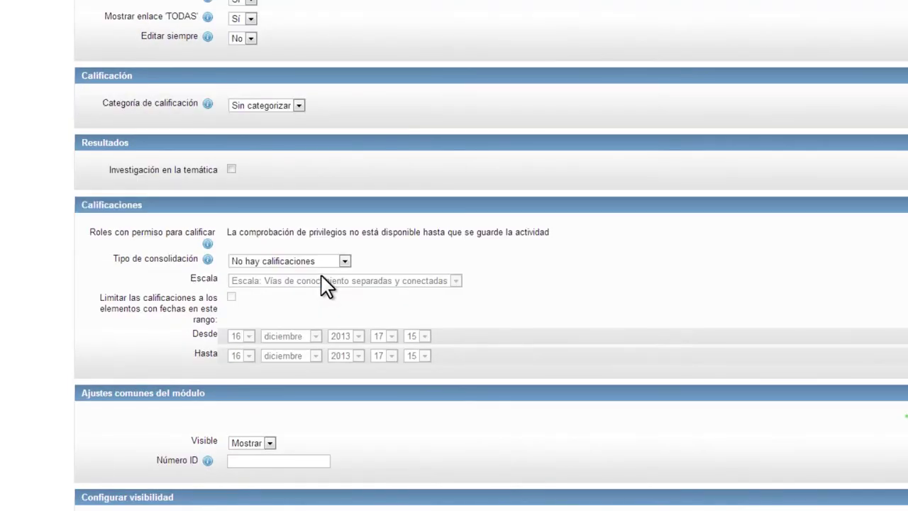
{"action": "scroll", "coordinate": [324, 286], "scroll_direction": "down", "scroll_amount": 1}
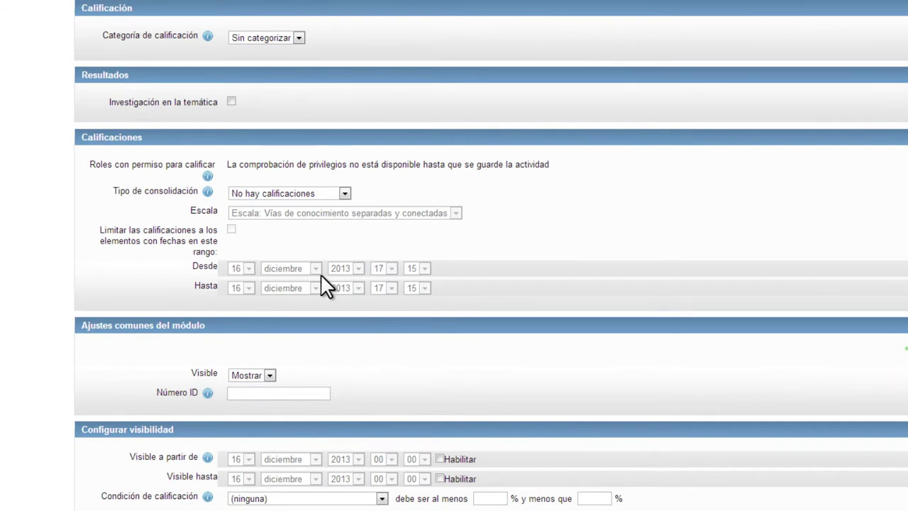
{"action": "scroll", "coordinate": [325, 286], "scroll_direction": "down", "scroll_amount": 2}
{"action": "left_click", "coordinate": [189, 468]}
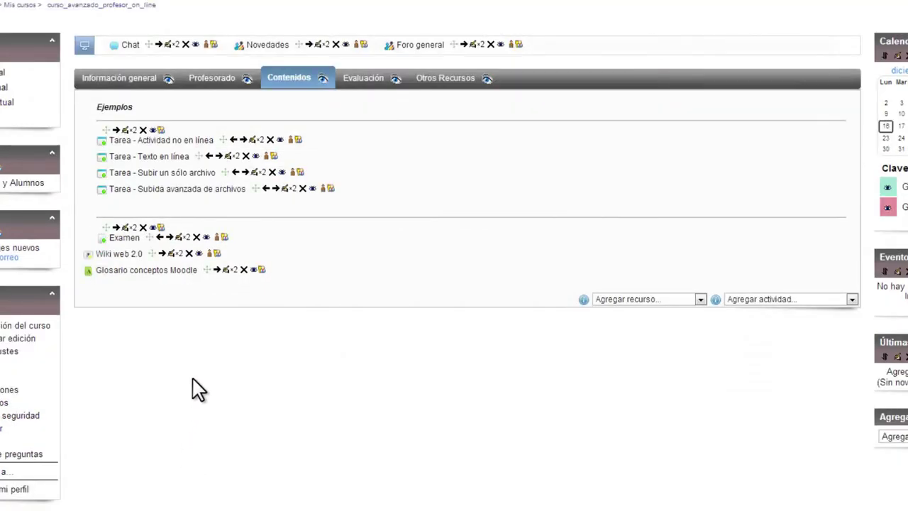
Open Glosario conceptos Moodle and start a new entry with the concept "Exámenes"
{"action": "left_click", "coordinate": [177, 274]}
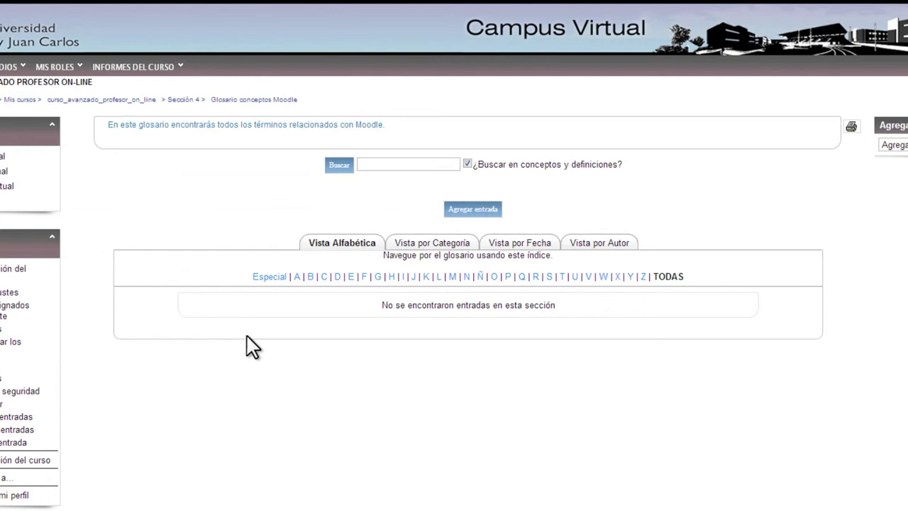
{"action": "left_click", "coordinate": [304, 343]}
{"action": "left_click", "coordinate": [490, 212]}
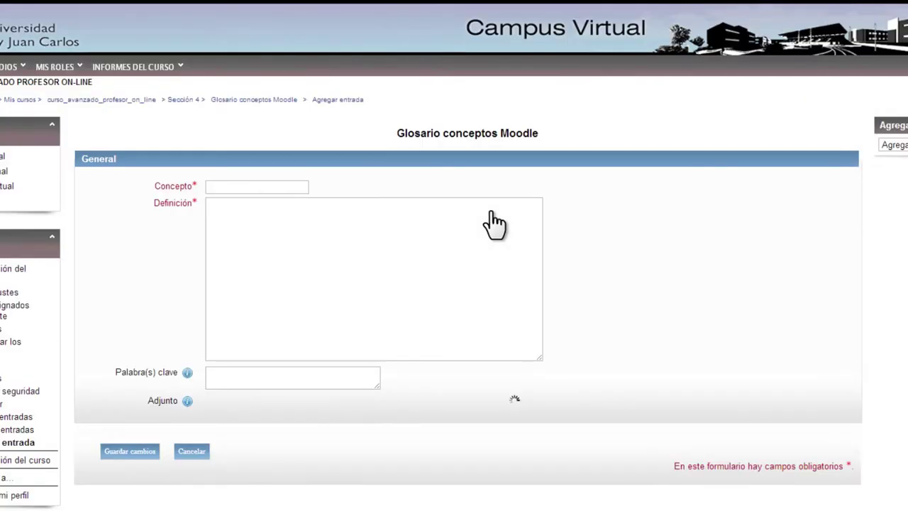
{"action": "left_click", "coordinate": [244, 186]}
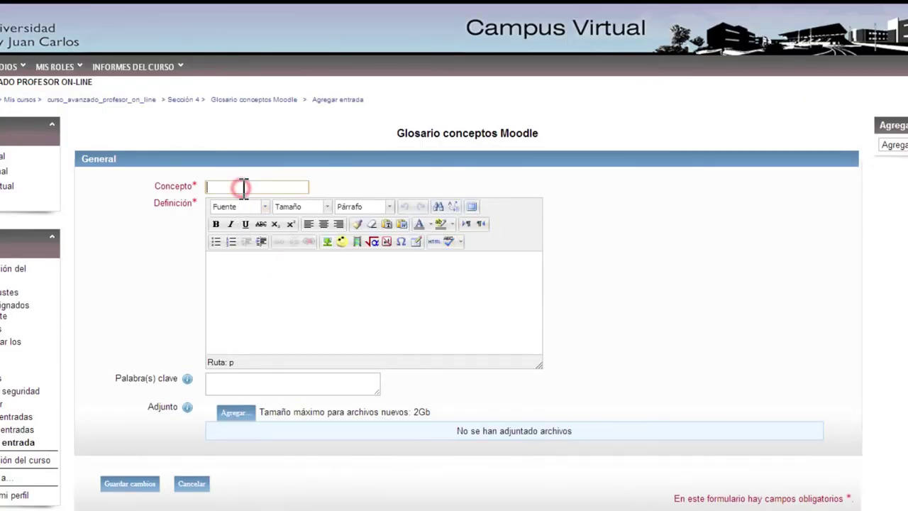
{"action": "type", "text": "Exámenes"}
Enter the definition "Son pruebas de evaluación individuales o grupales para los alumnos dentro de Moodle." and save the entry
{"action": "left_click", "coordinate": [260, 269]}
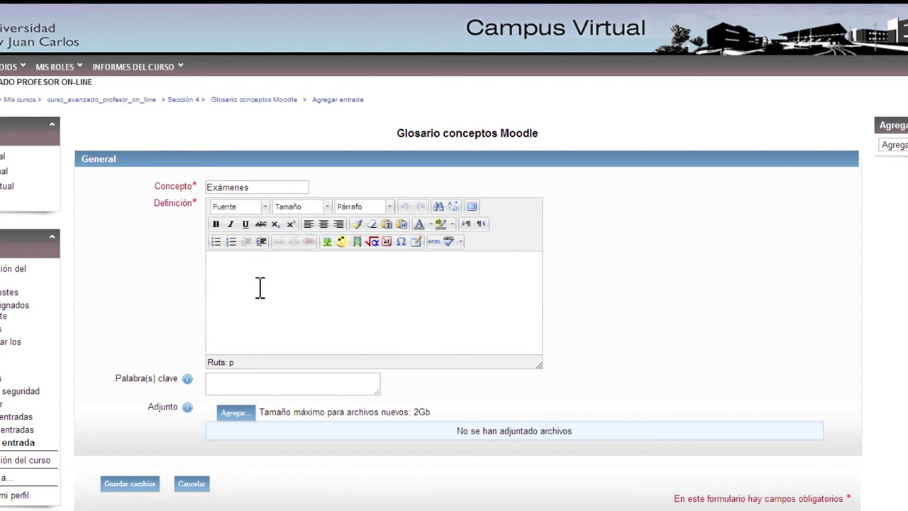
{"action": "type", "text": "Son pruebas de evaluaci"}
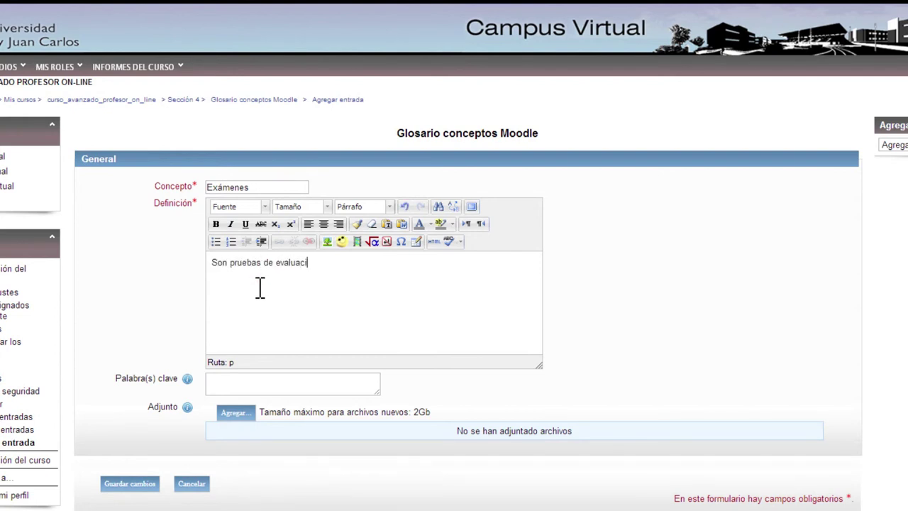
{"action": "type", "text": "ón individuales o grupales"}
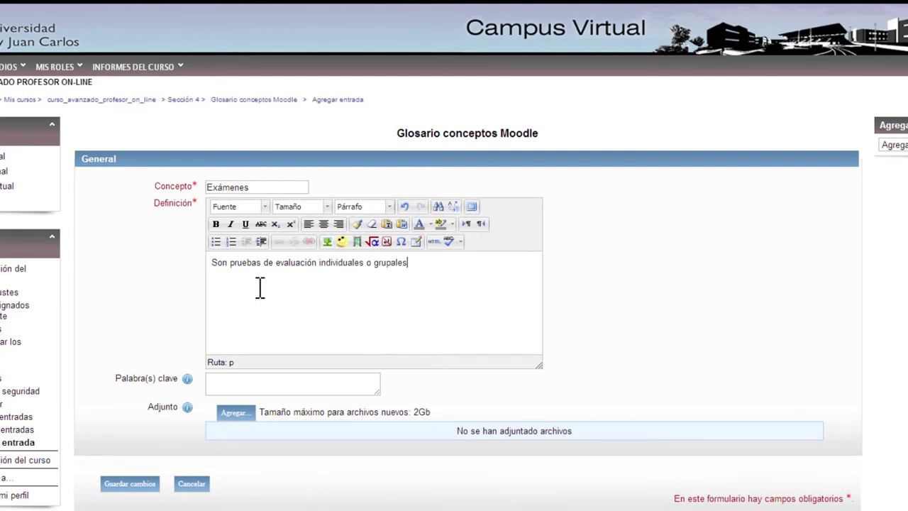
{"action": "type", "text": " para los alumnos"}
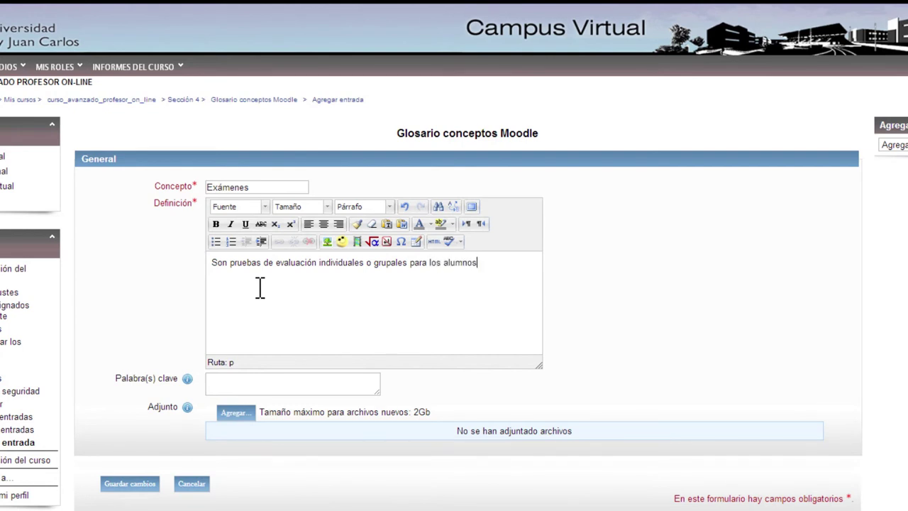
{"action": "type", "text": " dentro de Moodle."}
{"action": "left_click", "coordinate": [142, 490]}
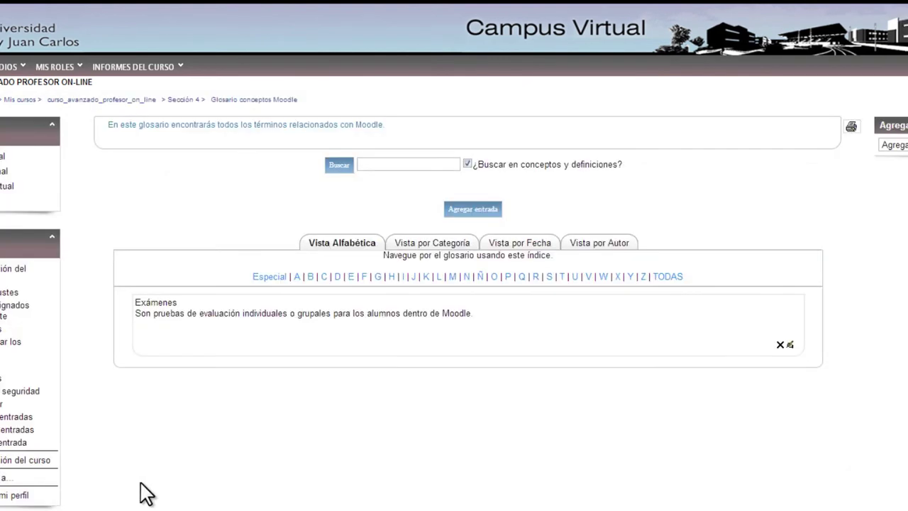
View the glossary entries by category, by date and by author
{"action": "left_click", "coordinate": [123, 293]}
{"action": "left_click", "coordinate": [433, 240]}
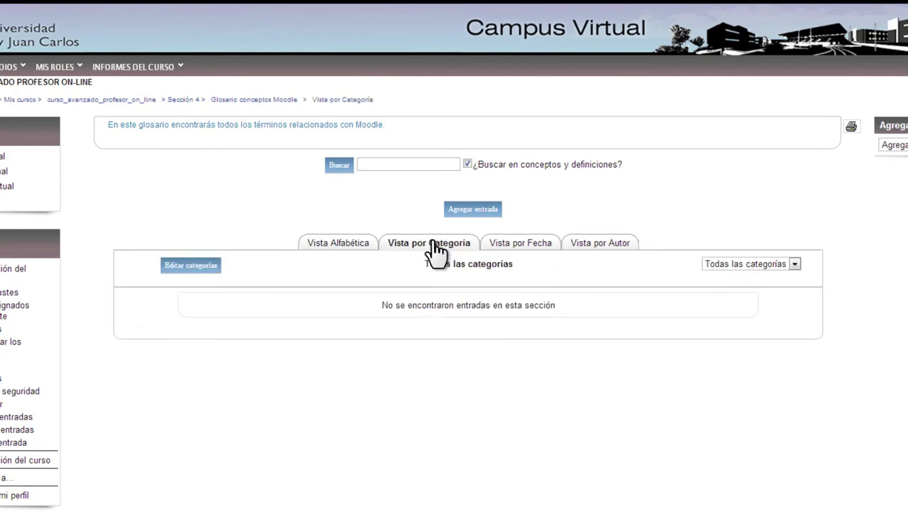
{"action": "left_click", "coordinate": [531, 242]}
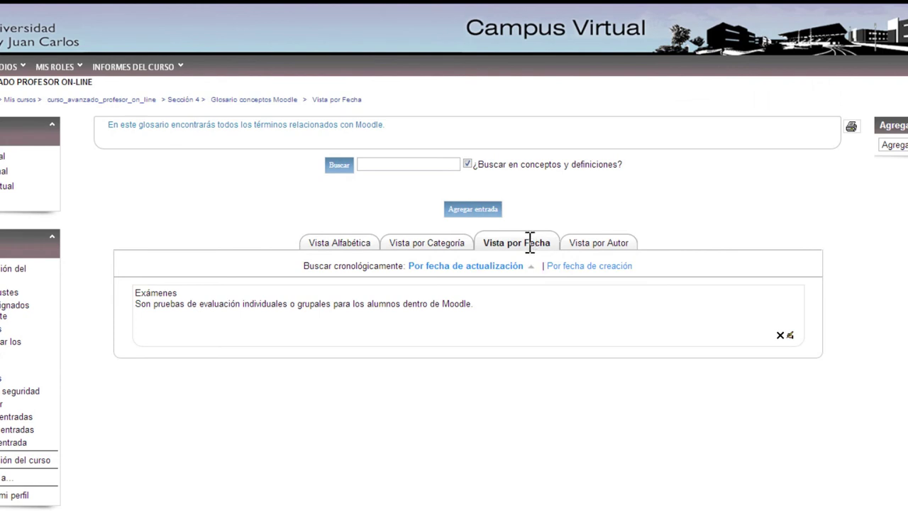
{"action": "left_click", "coordinate": [619, 245]}
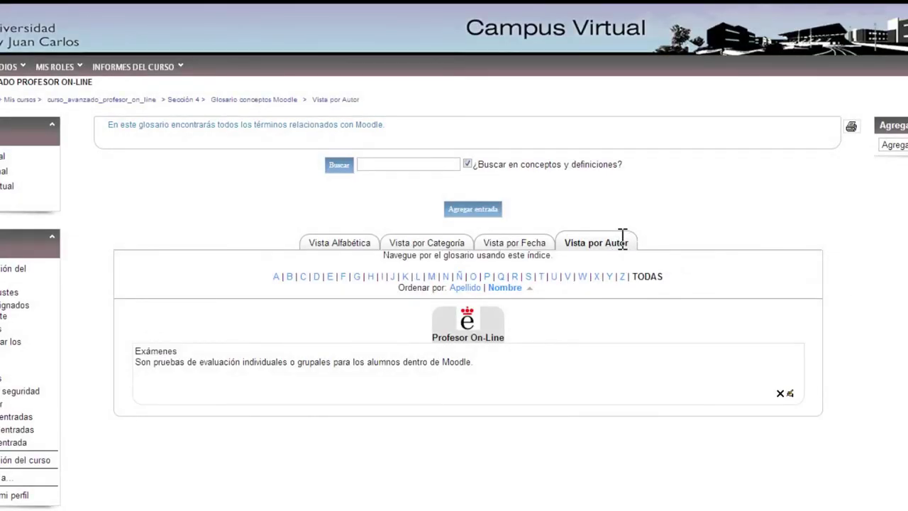